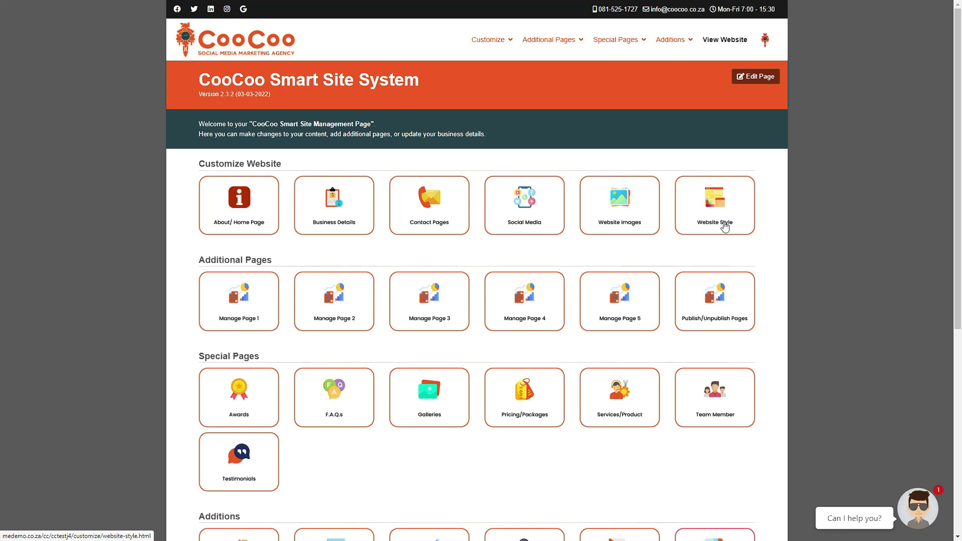
Open Website Style to view primary #CD2C2E, secondary #62289C and background #F5F5F5.
{"action": "mouse_move", "coordinate": [490, 41]}
{"action": "left_click", "coordinate": [699, 198]}
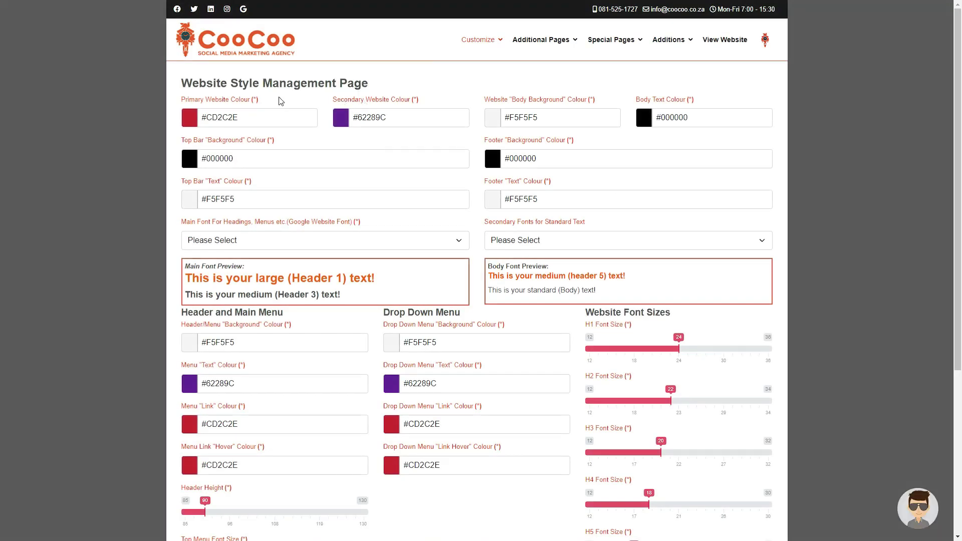
{"action": "mouse_move", "coordinate": [250, 101]}
{"action": "mouse_move", "coordinate": [490, 107]}
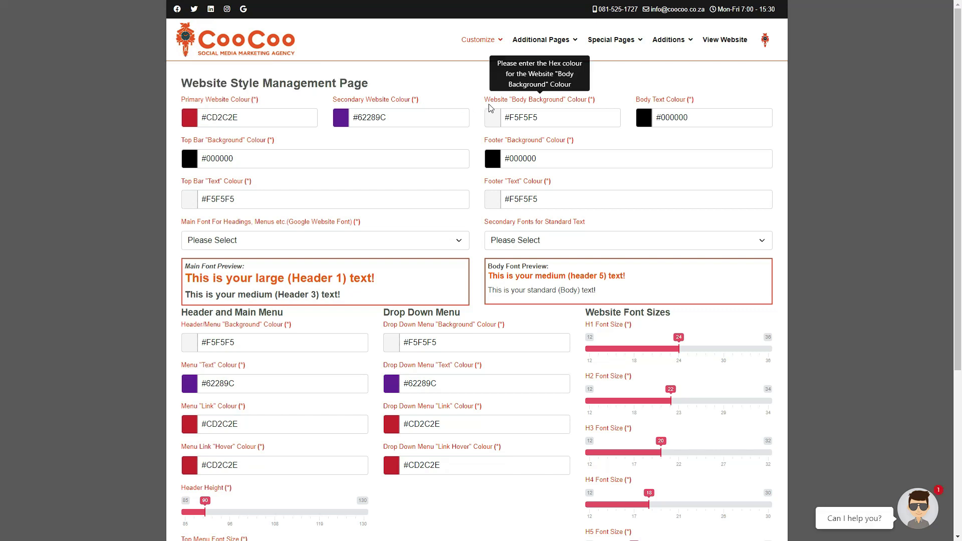
{"action": "mouse_move", "coordinate": [649, 108]}
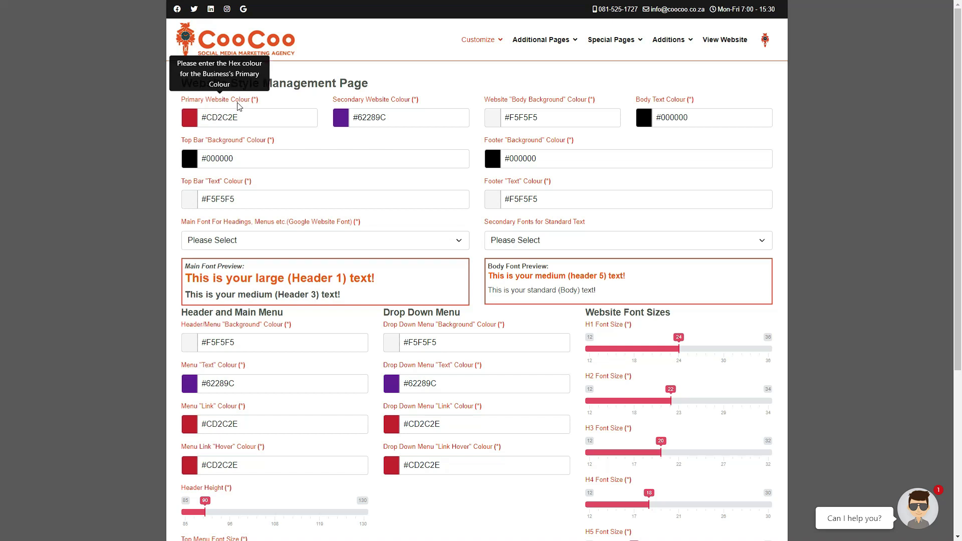
{"action": "mouse_move", "coordinate": [359, 106]}
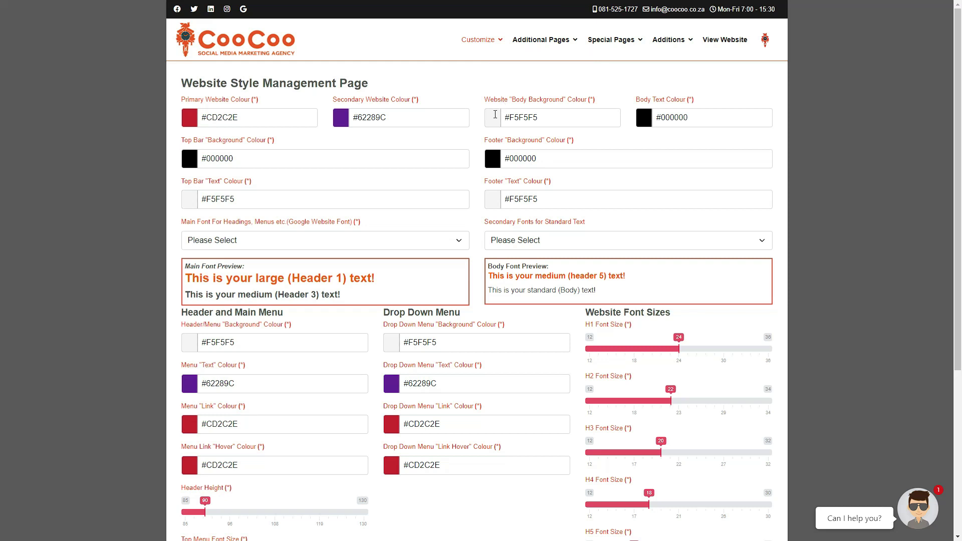
Set the body background and top bar text colours to white #FFFFFF.
{"action": "left_click", "coordinate": [501, 117]}
{"action": "left_click", "coordinate": [591, 135]}
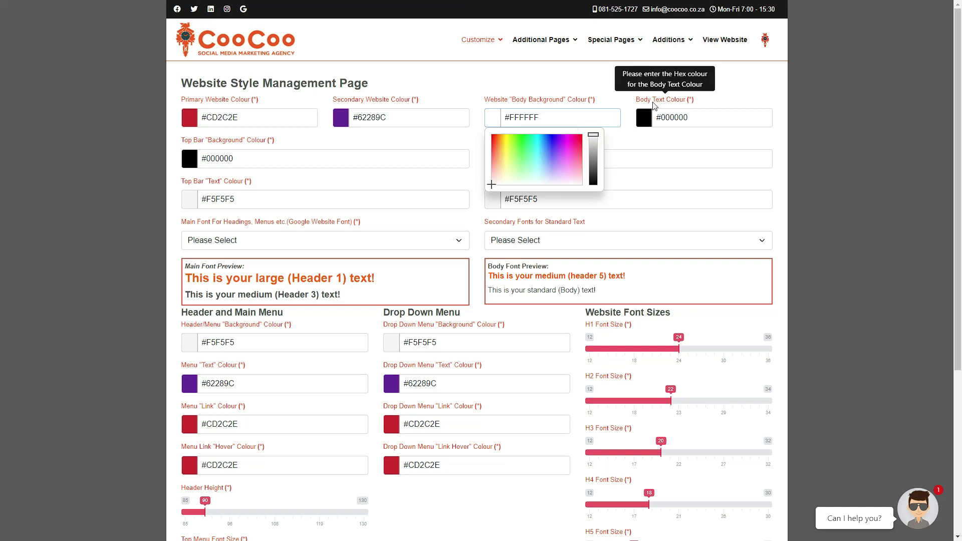
{"action": "left_click", "coordinate": [653, 140]}
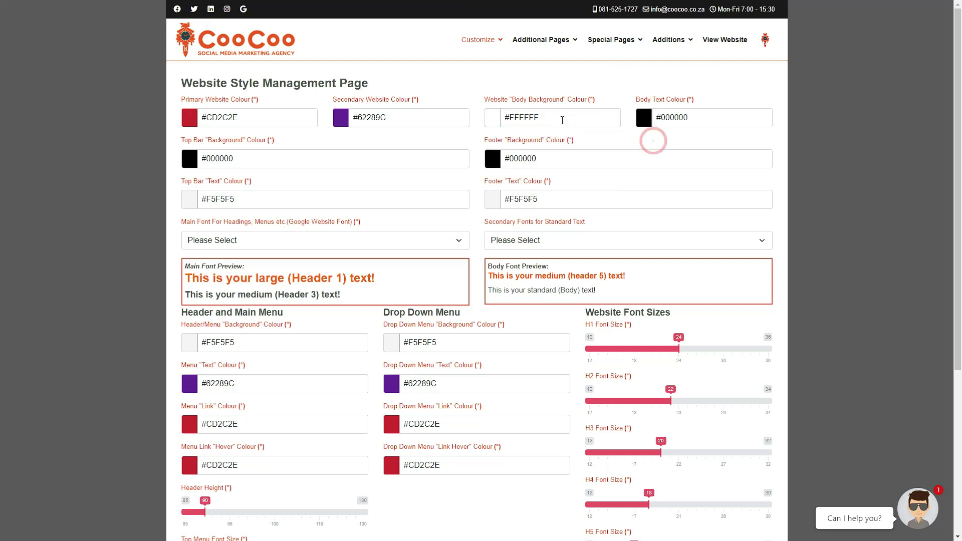
{"action": "mouse_move", "coordinate": [254, 145]}
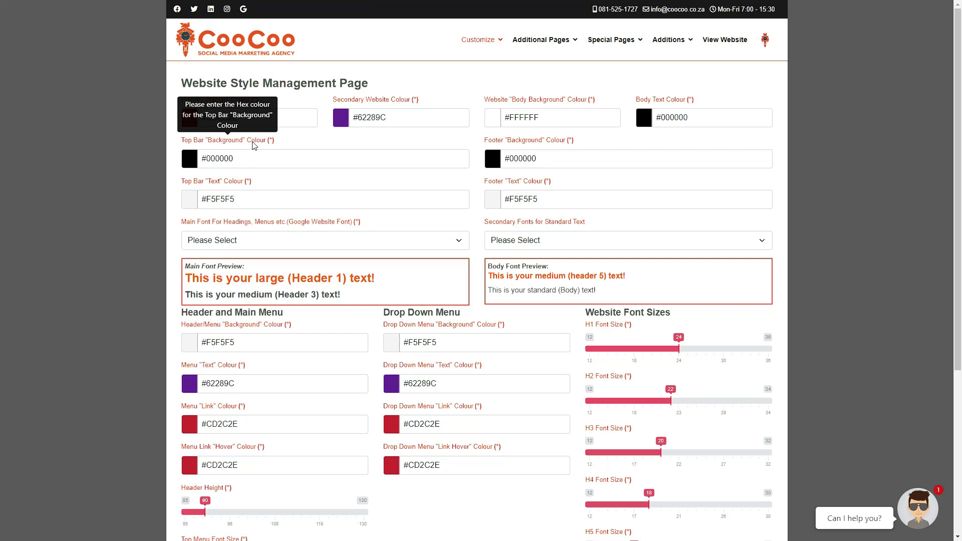
{"action": "left_click", "coordinate": [261, 194]}
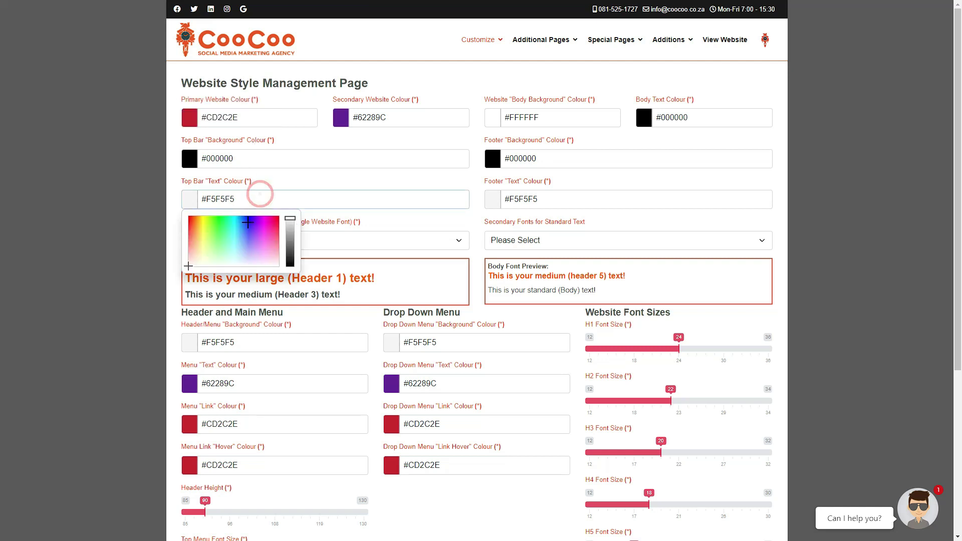
{"action": "mouse_move", "coordinate": [290, 217]}
{"action": "left_mouse_down"}
{"action": "mouse_move", "coordinate": [292, 236]}
{"action": "mouse_move", "coordinate": [291, 216]}
{"action": "left_mouse_up"}
{"action": "left_click", "coordinate": [292, 180]}
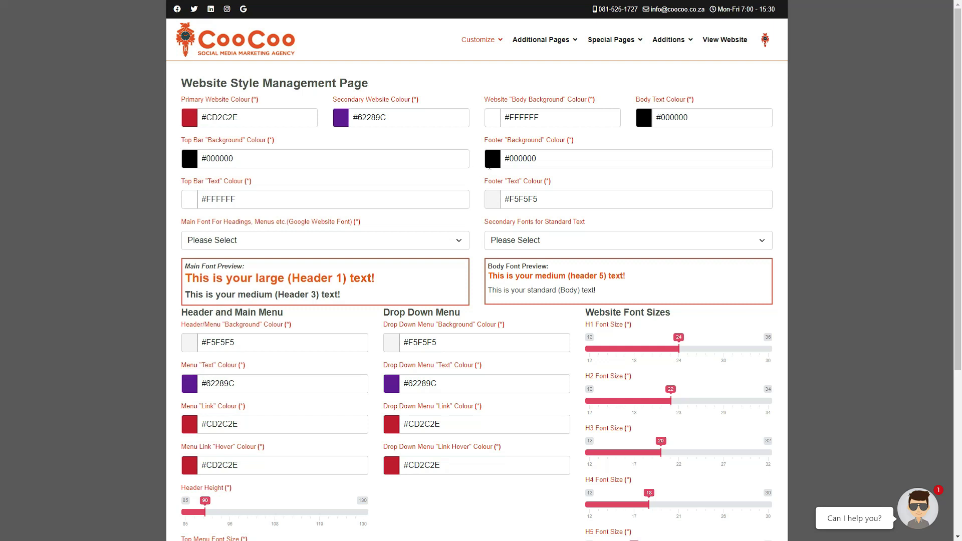
Change the footer text colour to light grey #C5C5C5.
{"action": "left_click", "coordinate": [494, 196]}
{"action": "left_click_drag", "start_coordinate": [594, 218], "coordinate": [597, 230]}
{"action": "left_click", "coordinate": [595, 181]}
Pick Adamina as the Main Font and Times New Roman as the Secondary Font.
{"action": "scroll", "coordinate": [612, 204], "scroll_direction": "down", "scroll_amount": 2}
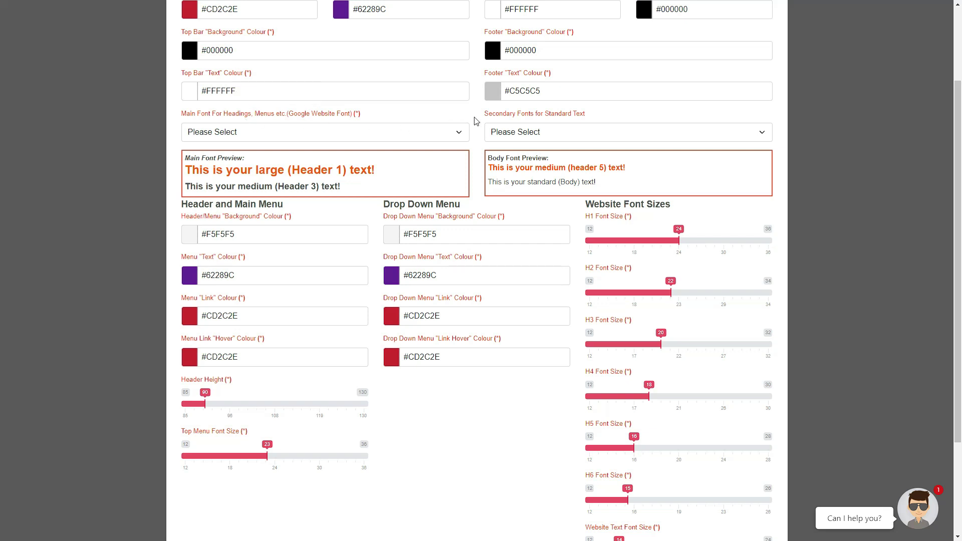
{"action": "mouse_move", "coordinate": [506, 111]}
{"action": "left_click", "coordinate": [458, 132]}
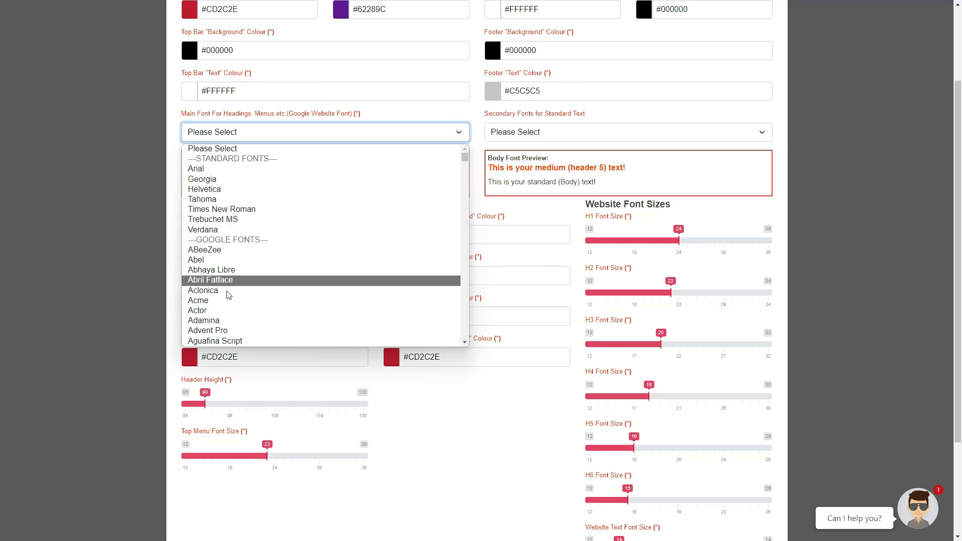
{"action": "left_click", "coordinate": [225, 318]}
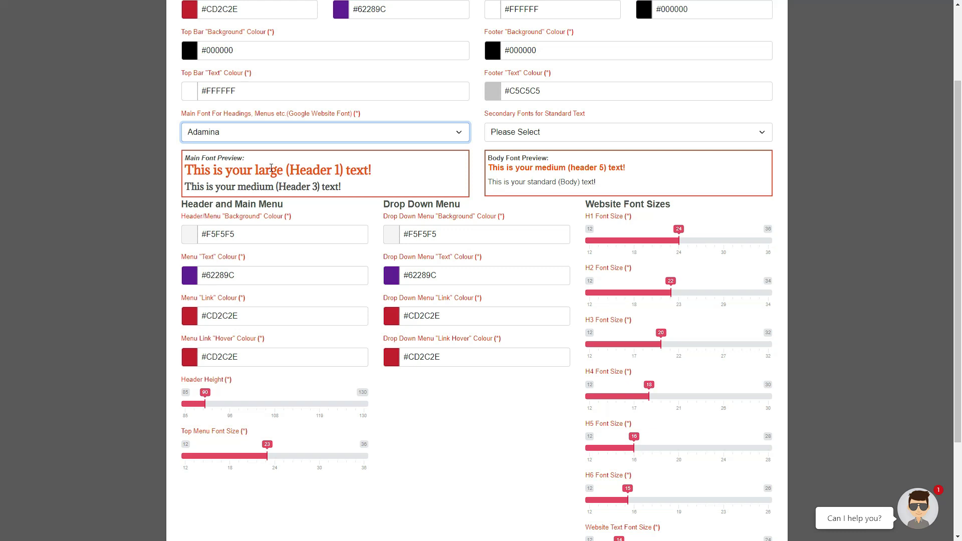
{"action": "left_click", "coordinate": [516, 140]}
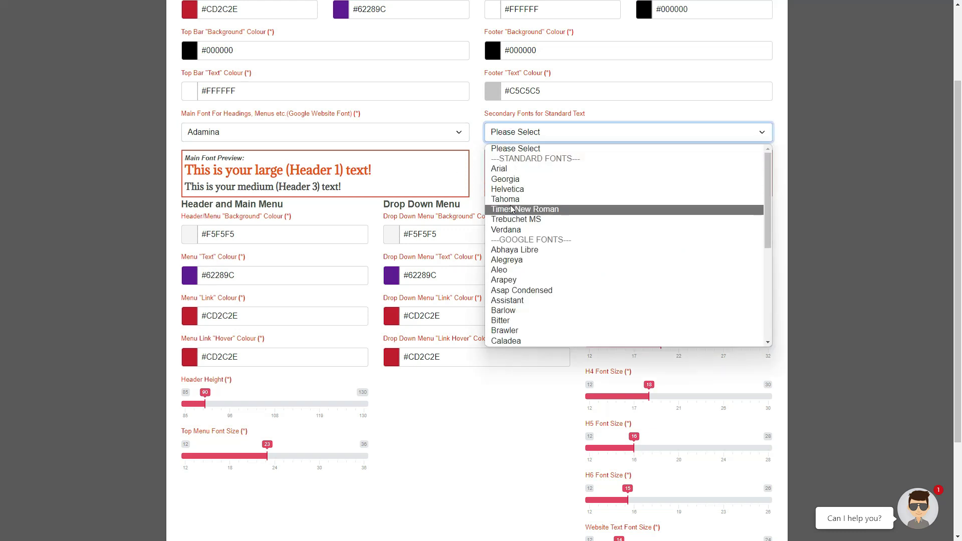
{"action": "left_click", "coordinate": [512, 210]}
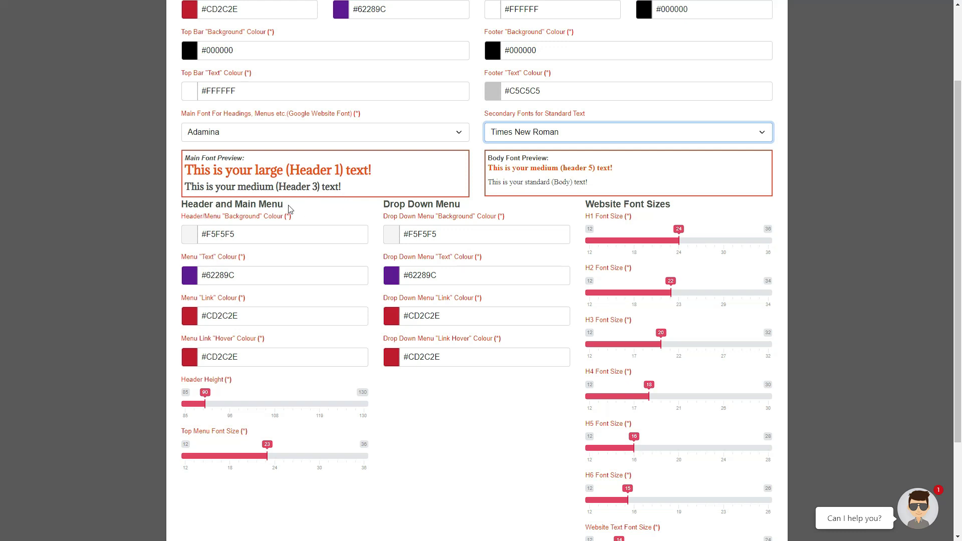
Set the Header/Menu Background colour to white #FFFFFF.
{"action": "left_click", "coordinate": [309, 234]}
{"action": "left_click_drag", "start_coordinate": [290, 254], "coordinate": [291, 304]}
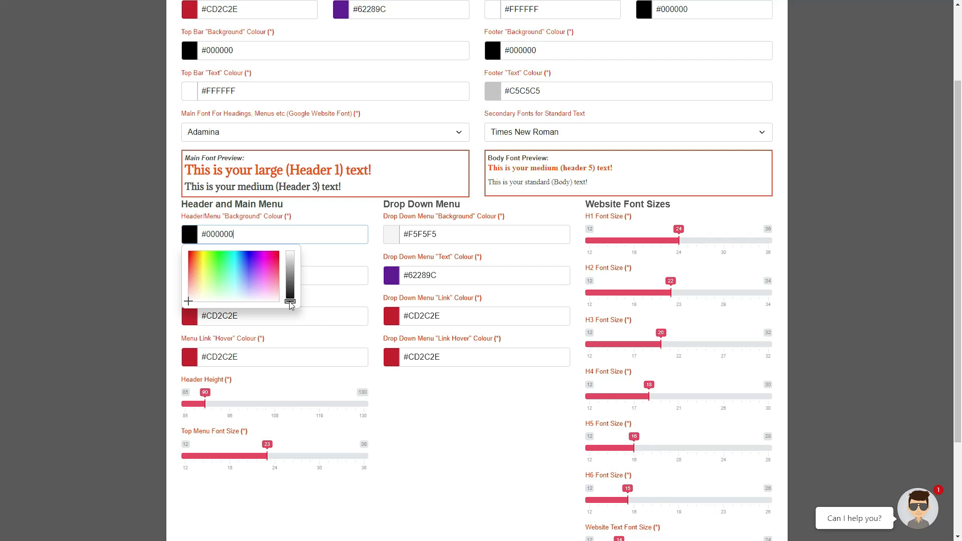
{"action": "left_click", "coordinate": [326, 258]}
{"action": "left_click", "coordinate": [267, 234]}
{"action": "left_click", "coordinate": [290, 302]}
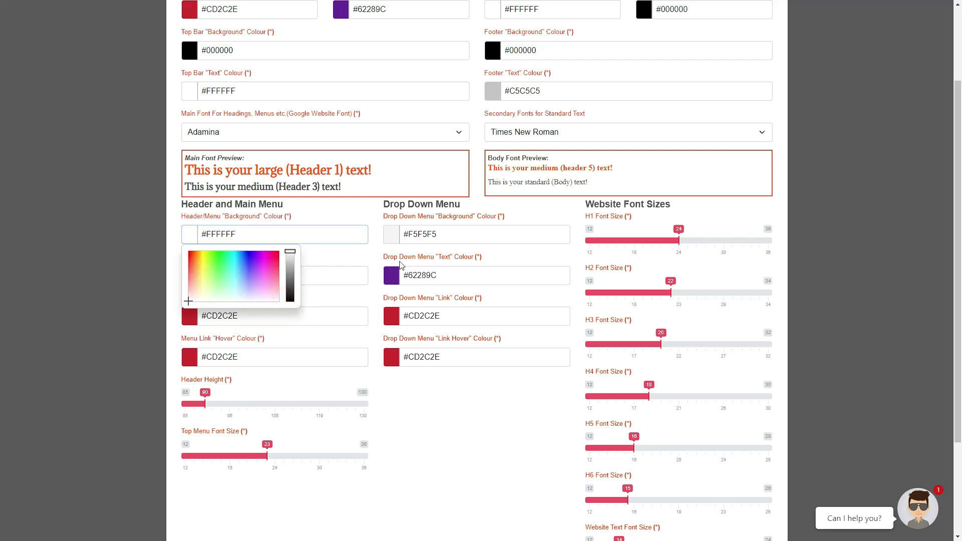
{"action": "left_click", "coordinate": [346, 258]}
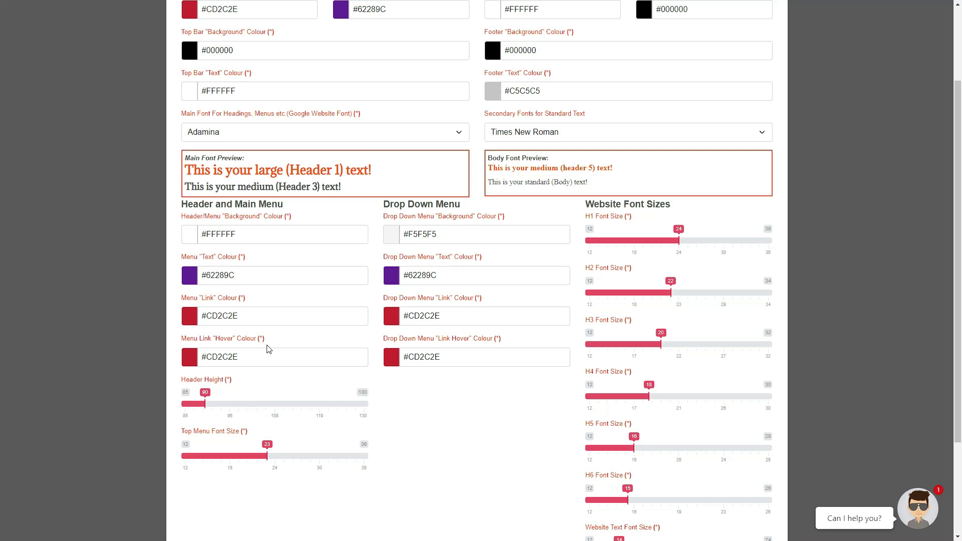
Lower the Top Menu Font Size from 23 to 18.
{"action": "mouse_move", "coordinate": [265, 343]}
{"action": "mouse_move", "coordinate": [206, 404]}
{"action": "left_mouse_down"}
{"action": "mouse_move", "coordinate": [353, 414]}
{"action": "mouse_move", "coordinate": [185, 413]}
{"action": "mouse_move", "coordinate": [368, 414]}
{"action": "mouse_move", "coordinate": [205, 411]}
{"action": "left_mouse_up"}
{"action": "left_click_drag", "start_coordinate": [267, 458], "coordinate": [233, 464]}
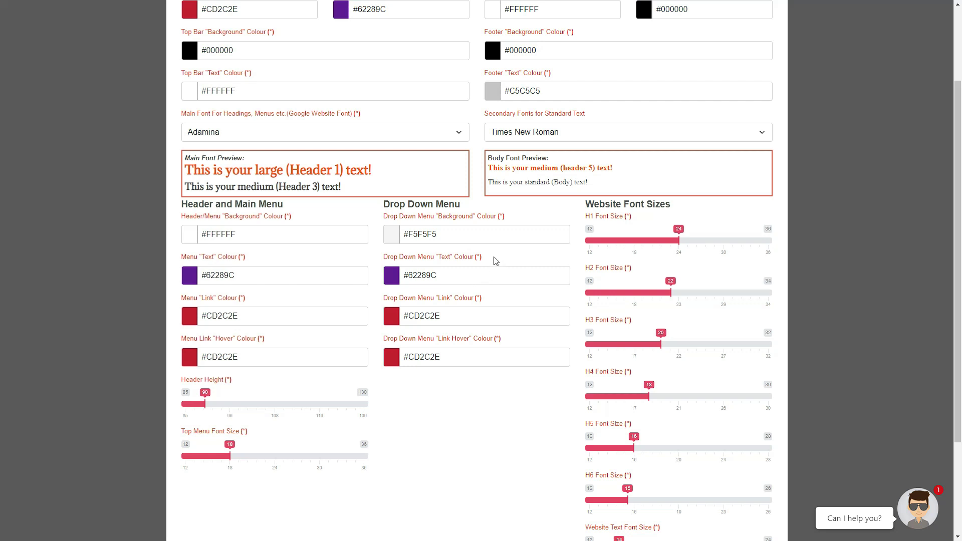
Set the Drop Down Menu Background colour to white #FFFFFF.
{"action": "left_click", "coordinate": [482, 230]}
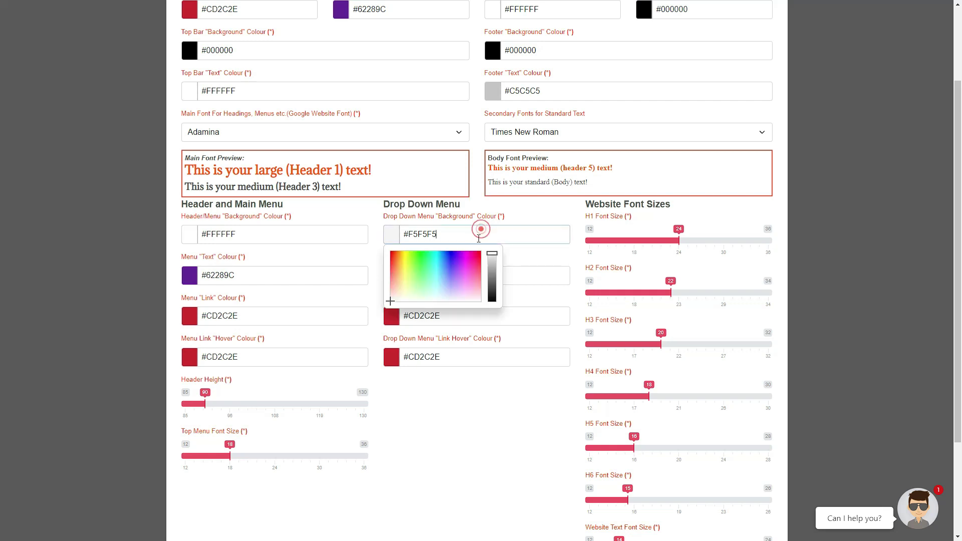
{"action": "left_click", "coordinate": [492, 253]}
{"action": "left_click", "coordinate": [516, 253]}
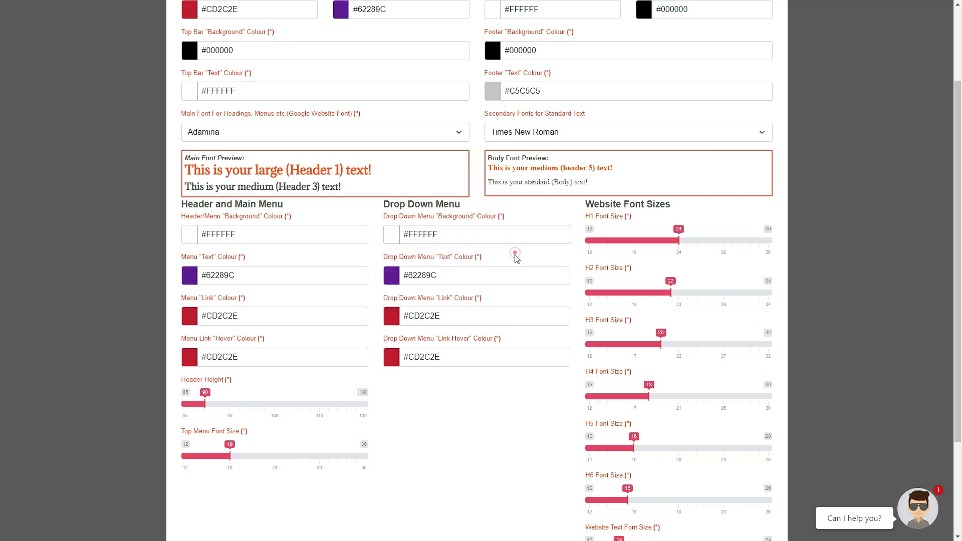
{"action": "left_click", "coordinate": [481, 275]}
{"action": "left_click", "coordinate": [522, 296]}
{"action": "mouse_move", "coordinate": [502, 223]}
{"action": "left_click_drag", "start_coordinate": [578, 203], "coordinate": [678, 205]}
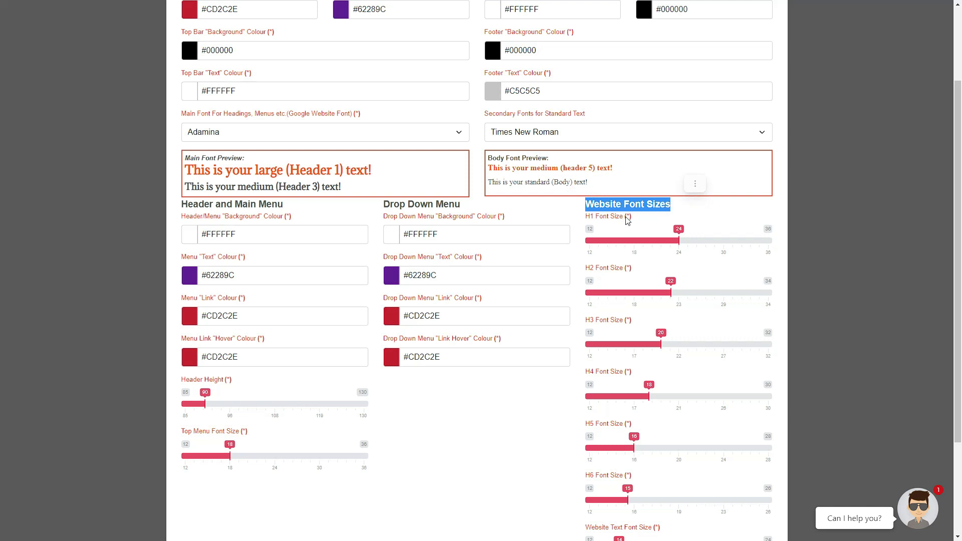
{"action": "left_click", "coordinate": [712, 210]}
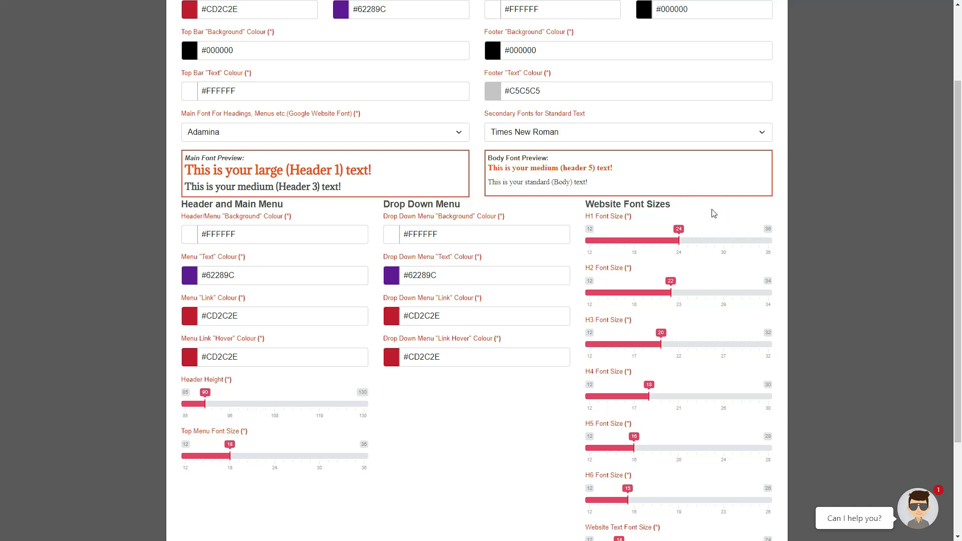
{"action": "left_click_drag", "start_coordinate": [958, 156], "coordinate": [961, 211]}
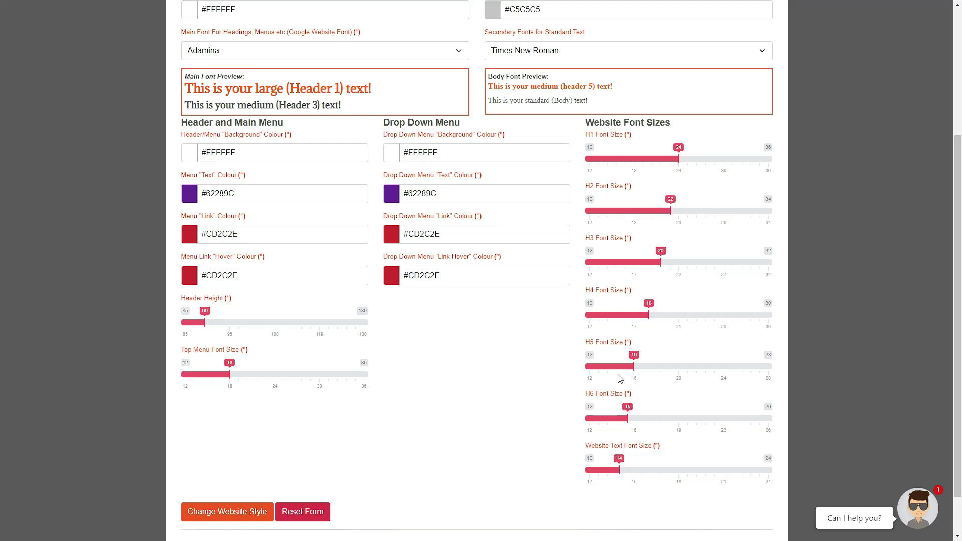
{"action": "scroll", "coordinate": [632, 403], "scroll_direction": "down", "scroll_amount": 1}
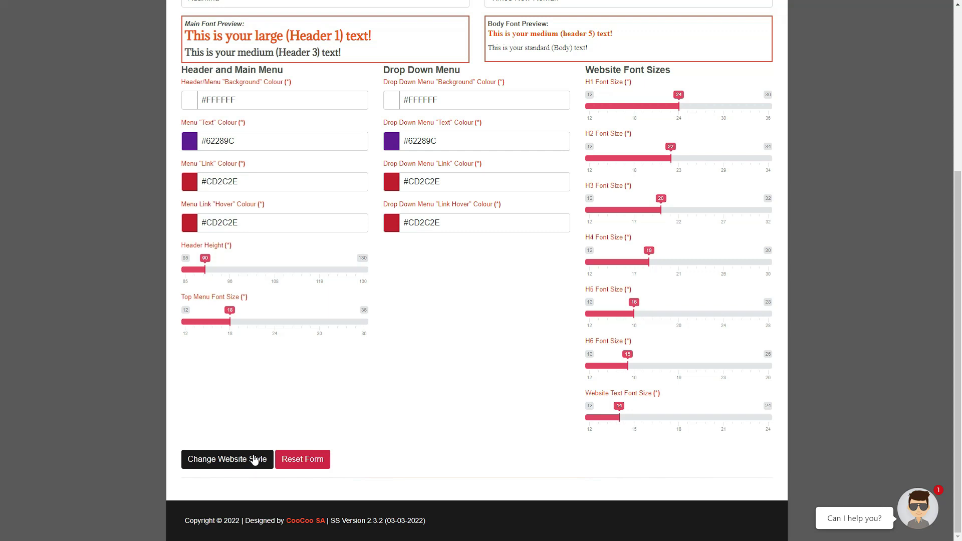
Submit the style settings with Change Website Style, repeating after scrolling down.
{"action": "left_click", "coordinate": [254, 460]}
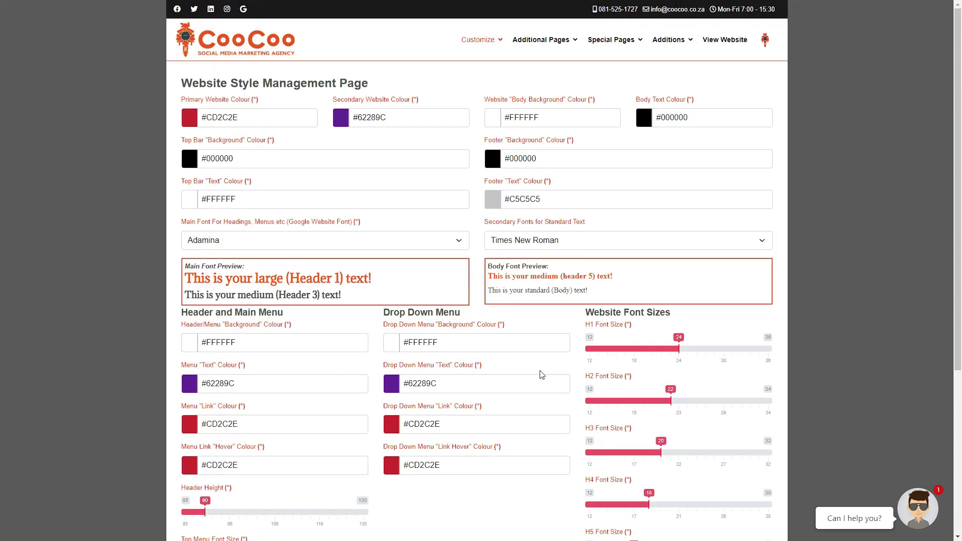
{"action": "scroll", "coordinate": [541, 376], "scroll_direction": "down", "scroll_amount": 5}
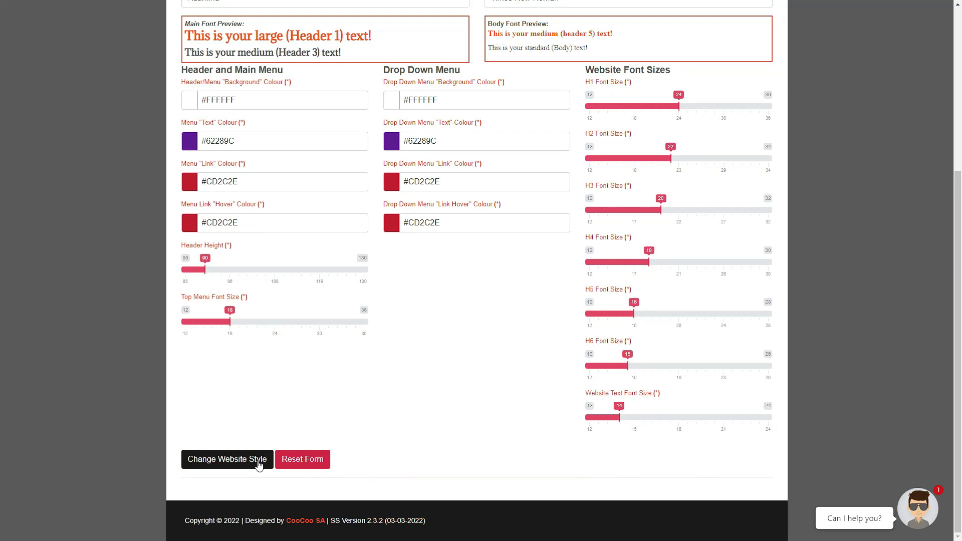
{"action": "left_click", "coordinate": [259, 466]}
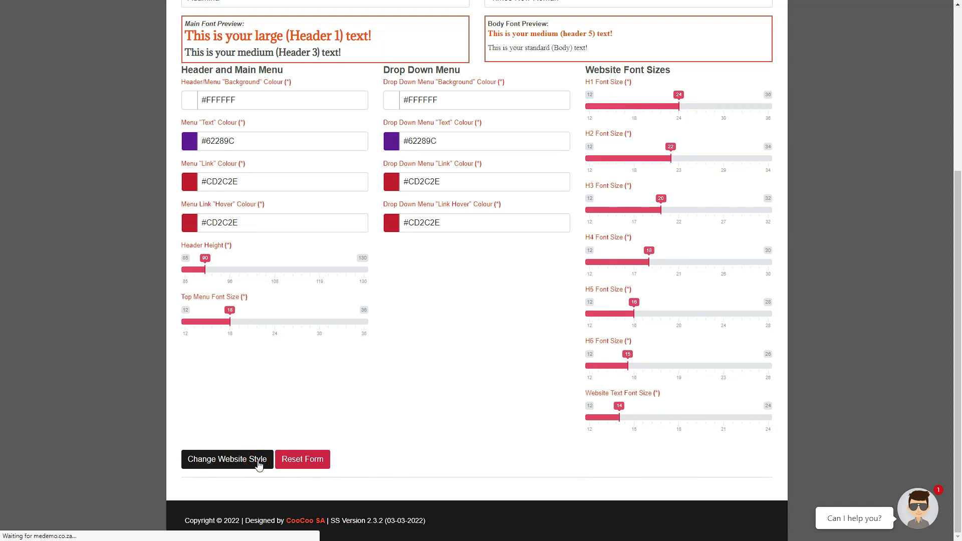